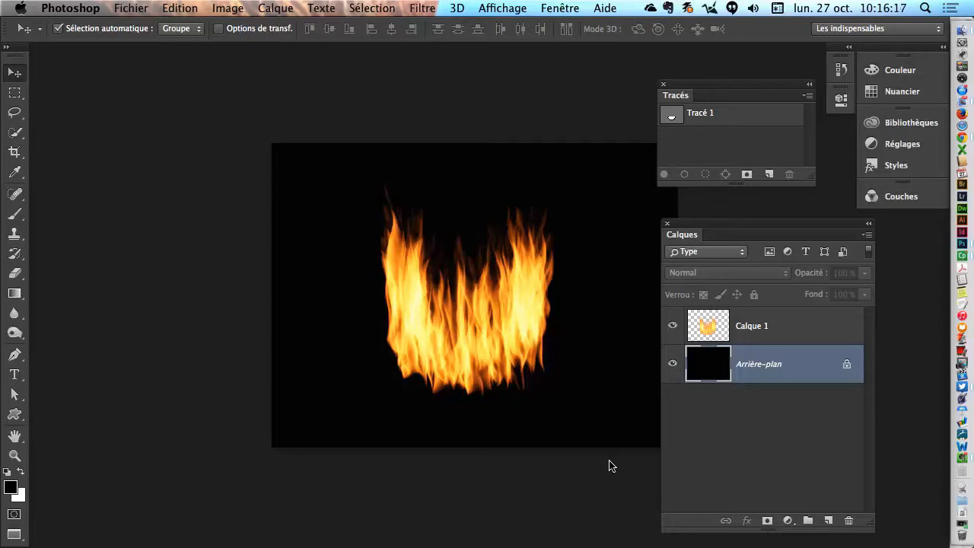
pyautogui.moveTo(581, 420); pyautogui.dragTo(524, 415)
pyautogui.click(426, 7)
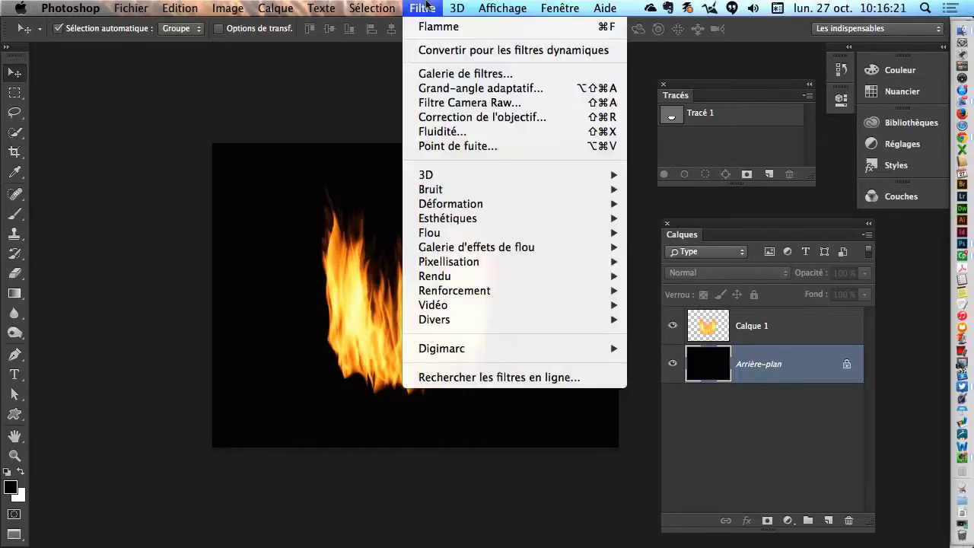
pyautogui.moveTo(451, 277)
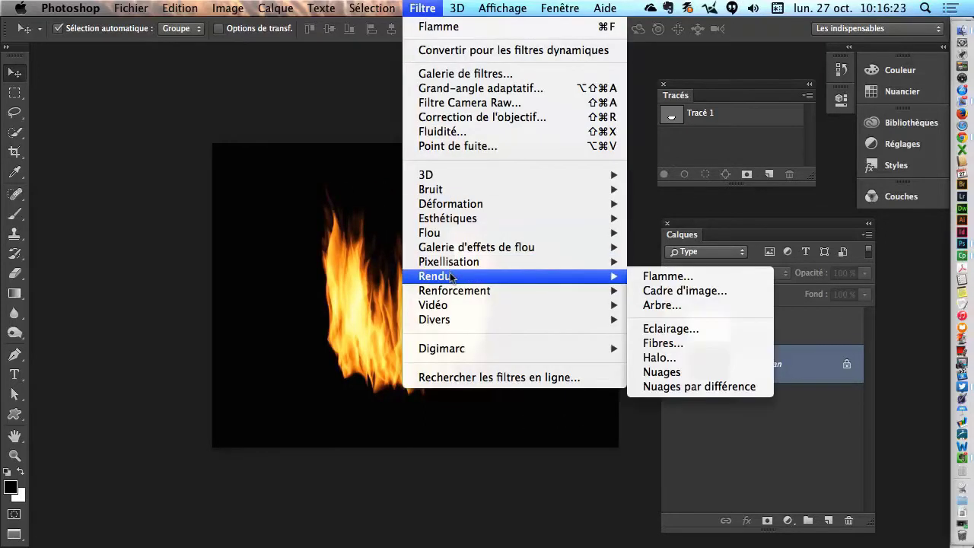
pyautogui.click(411, 415)
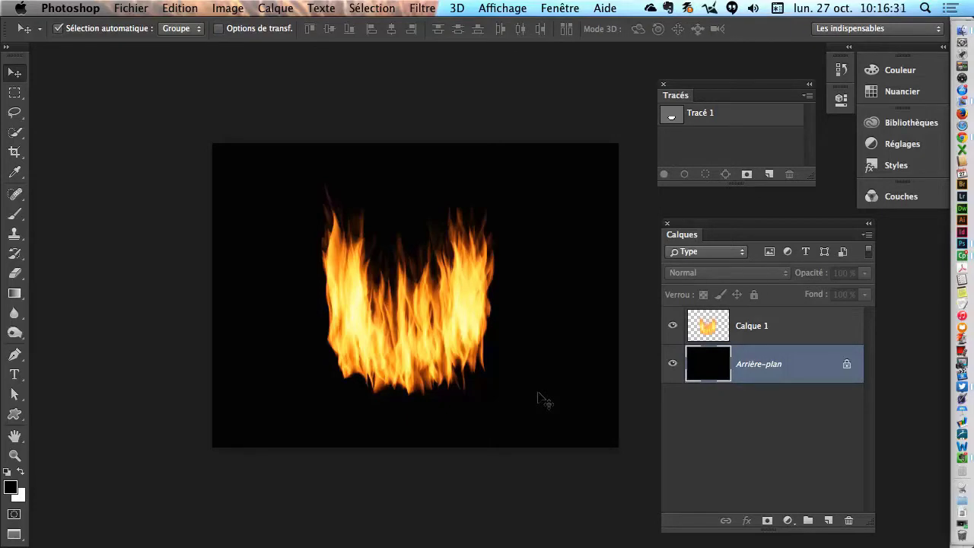
# - Delete the flame layer Calque 1 and the path Tracé 1, leaving only the black background
pyautogui.click(833, 317)
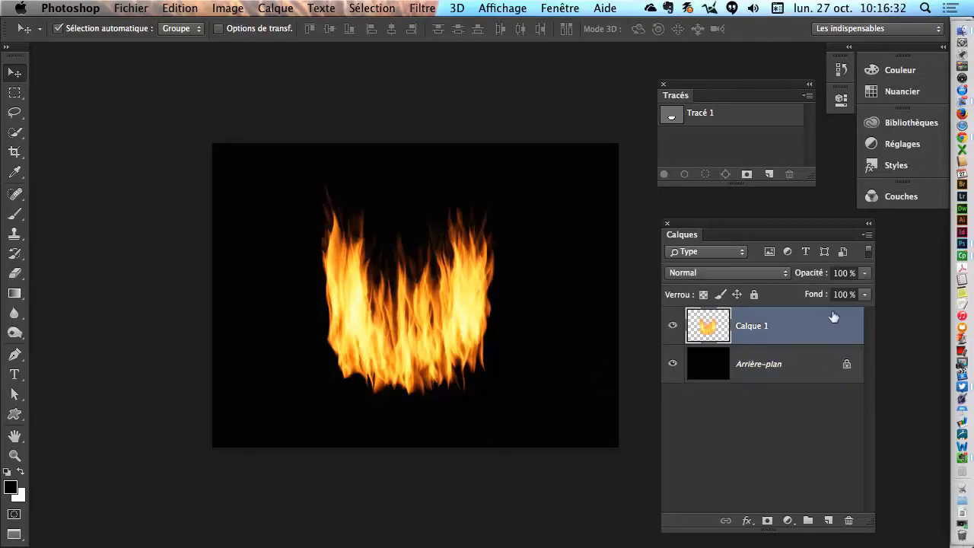
pyautogui.click(850, 520)
pyautogui.click(758, 119)
pyautogui.click(789, 174)
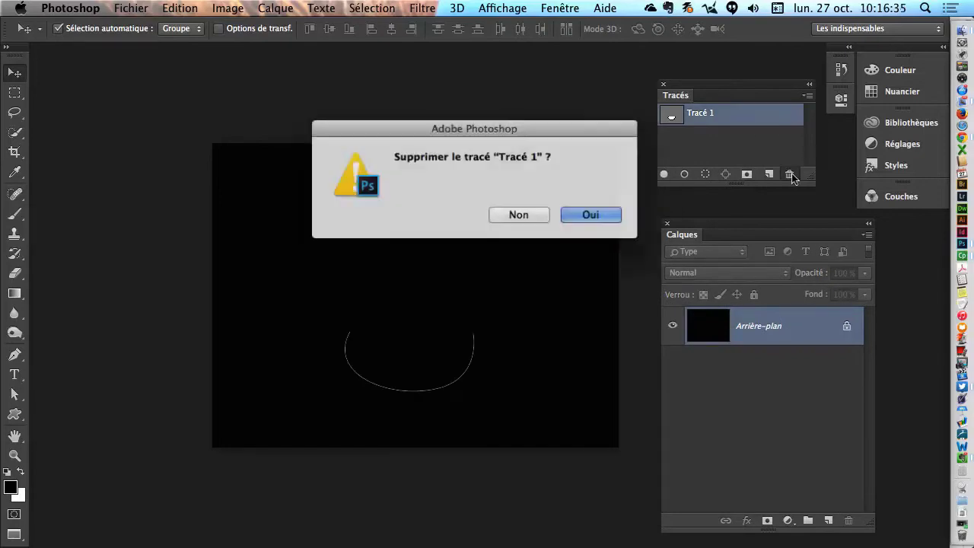
pyautogui.click(595, 217)
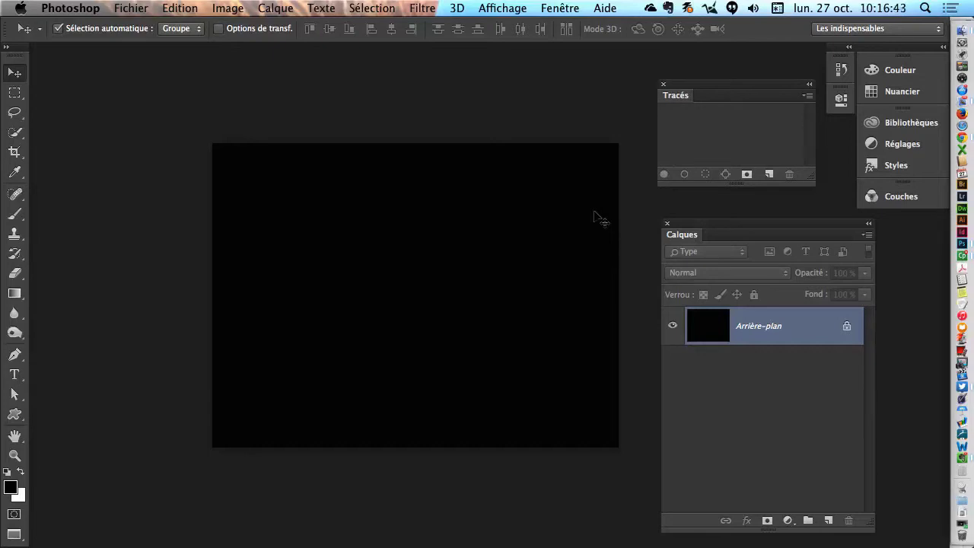
# - Check the document's pixel dimensions and resolution in the image size settings
pyautogui.press('super+alt+i')
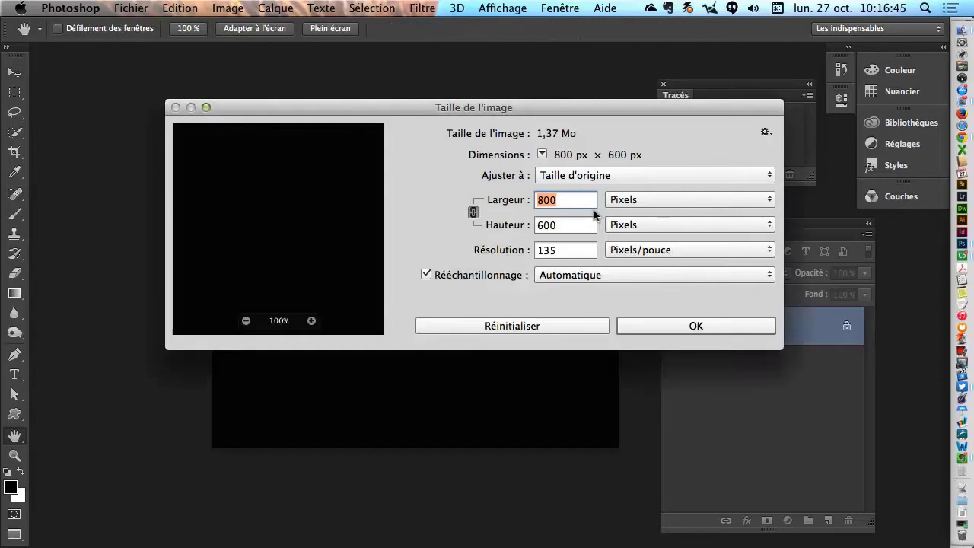
pyautogui.click(553, 329)
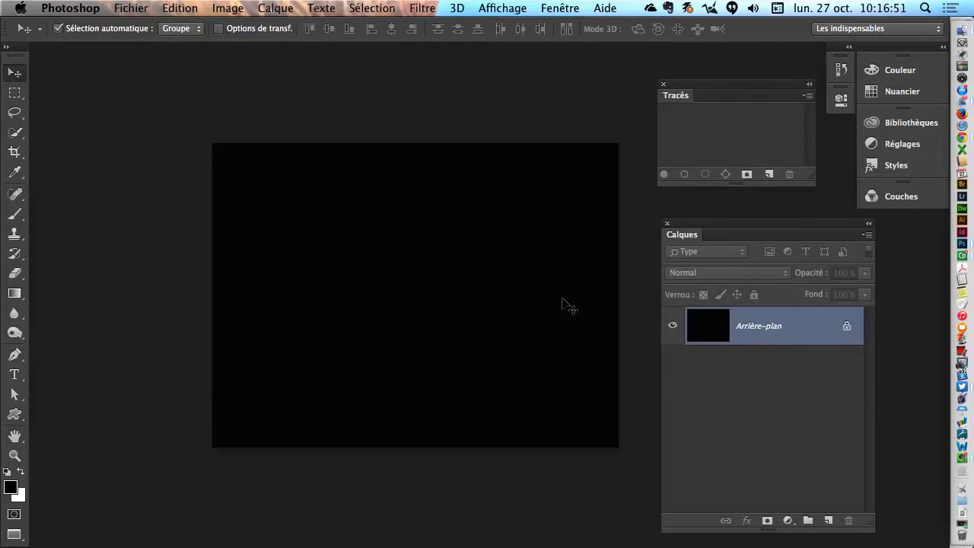
# - Add a new layer above the background and draw a two-point curved path across the canvas's lower half with the Pen tool
pyautogui.click(14, 354)
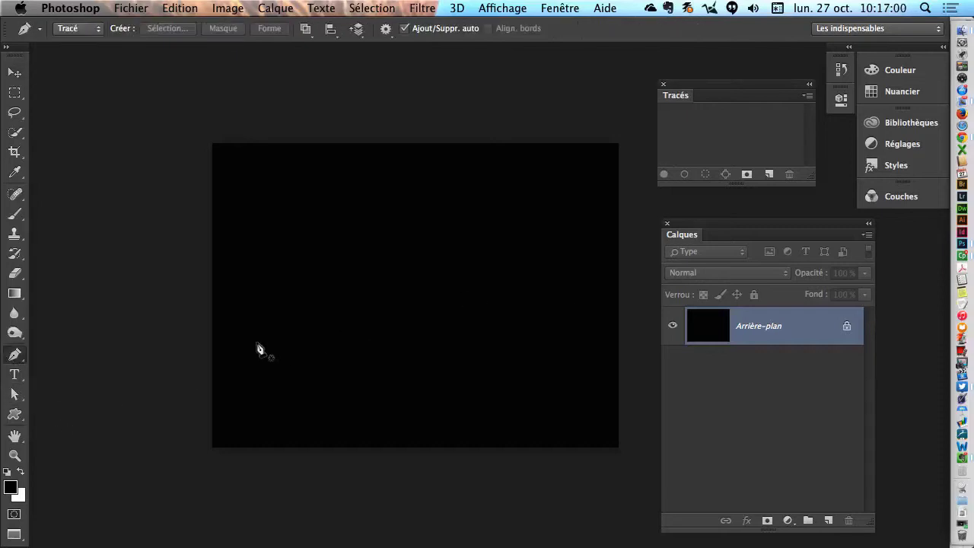
pyautogui.click(828, 521)
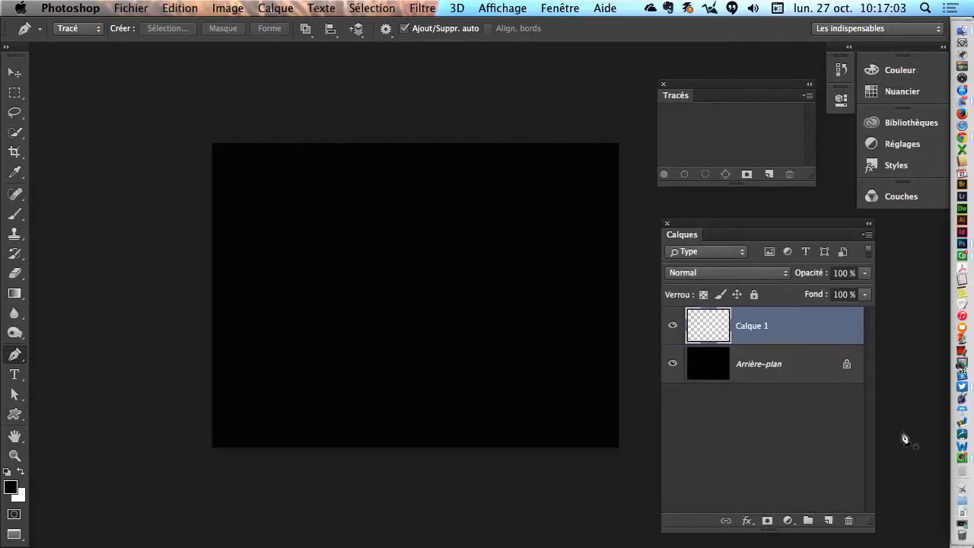
pyautogui.click(265, 349)
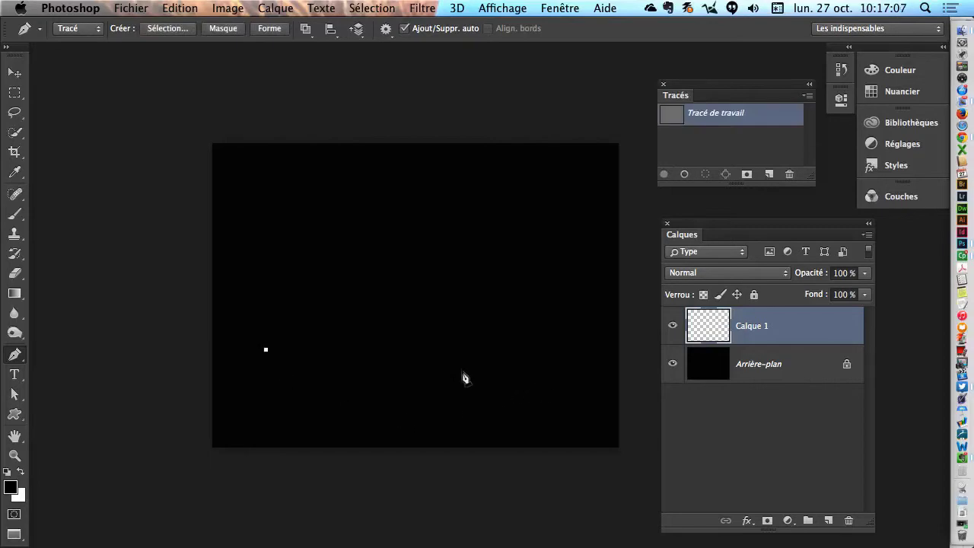
pyautogui.moveTo(447, 362); pyautogui.dragTo(471, 381)
pyautogui.moveTo(420, 340); pyautogui.dragTo(443, 266)
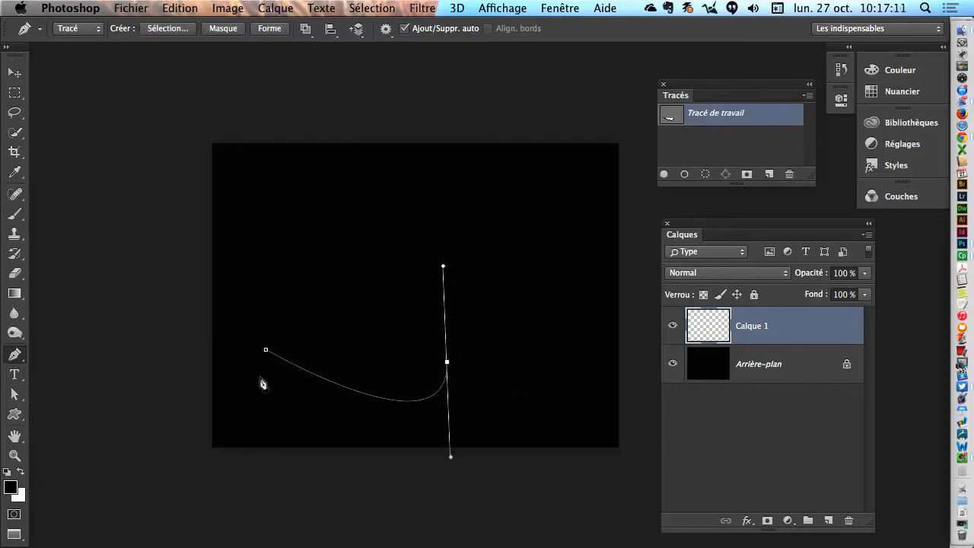
# - Convert the path's left anchor into a smooth point so the curve becomes a rounded U shape
pyautogui.moveTo(18, 356); pyautogui.dragTo(92, 406)
pyautogui.moveTo(266, 349); pyautogui.dragTo(251, 423)
pyautogui.click(19, 74)
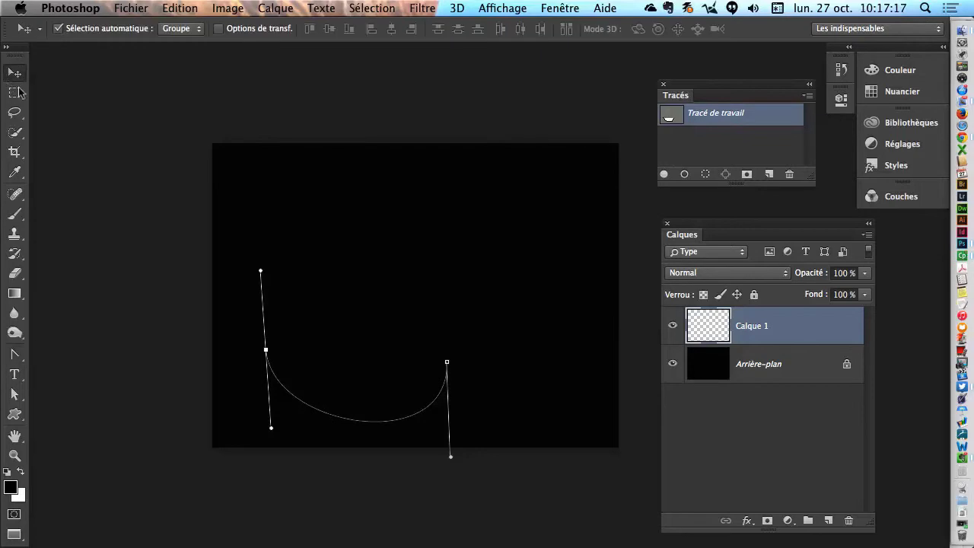
# - Open the Flamme render filter for the U-shaped path and load the Par défaut preset
pyautogui.click(457, 8)
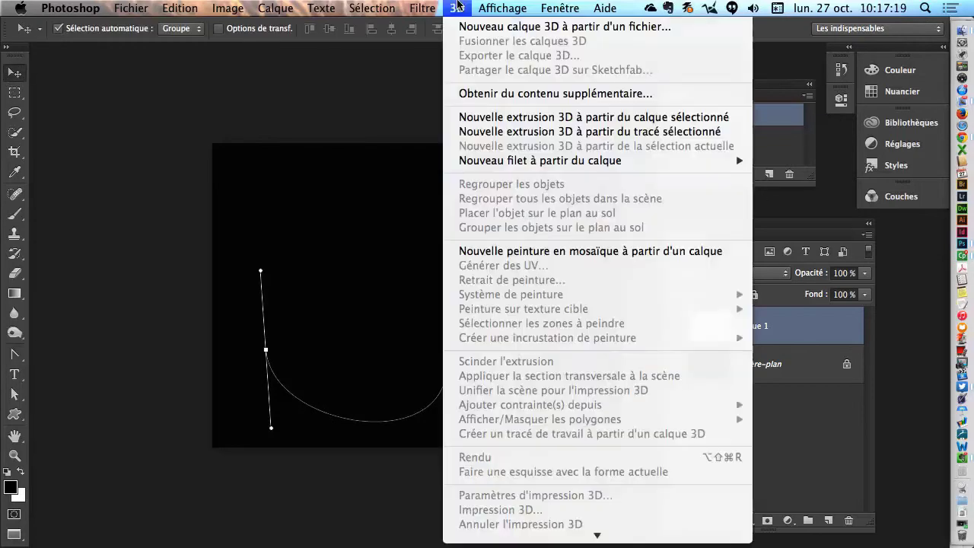
pyautogui.moveTo(422, 8)
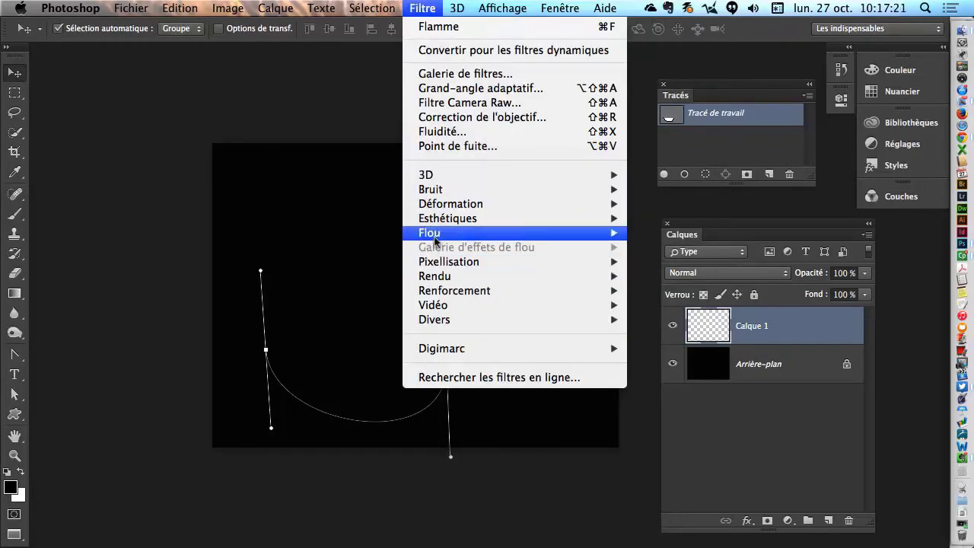
pyautogui.moveTo(449, 276)
pyautogui.click(716, 293)
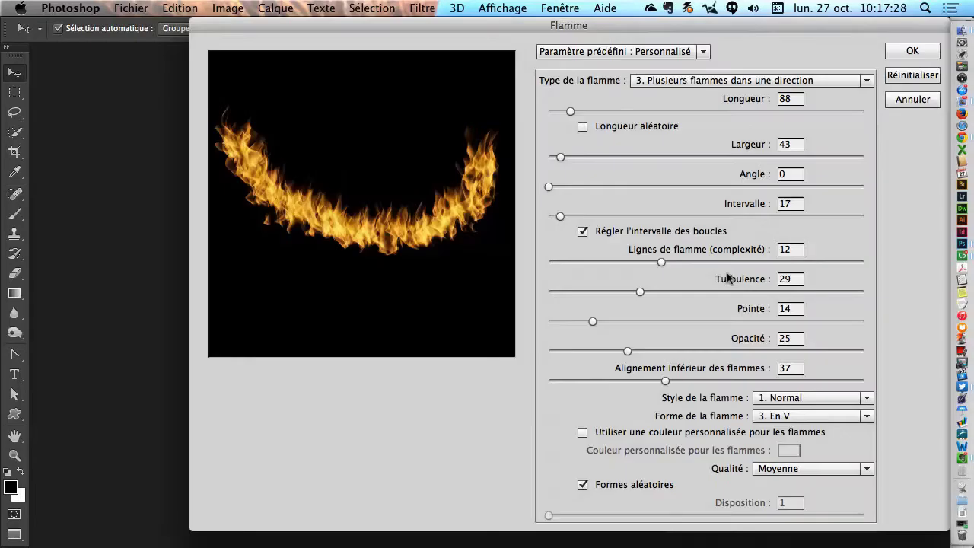
pyautogui.moveTo(570, 25); pyautogui.dragTo(455, 12)
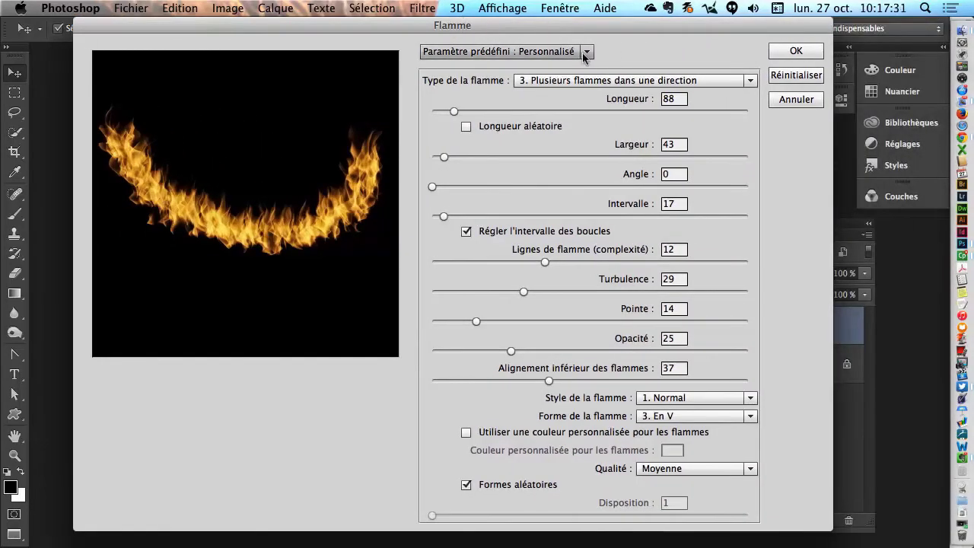
pyautogui.click(586, 51)
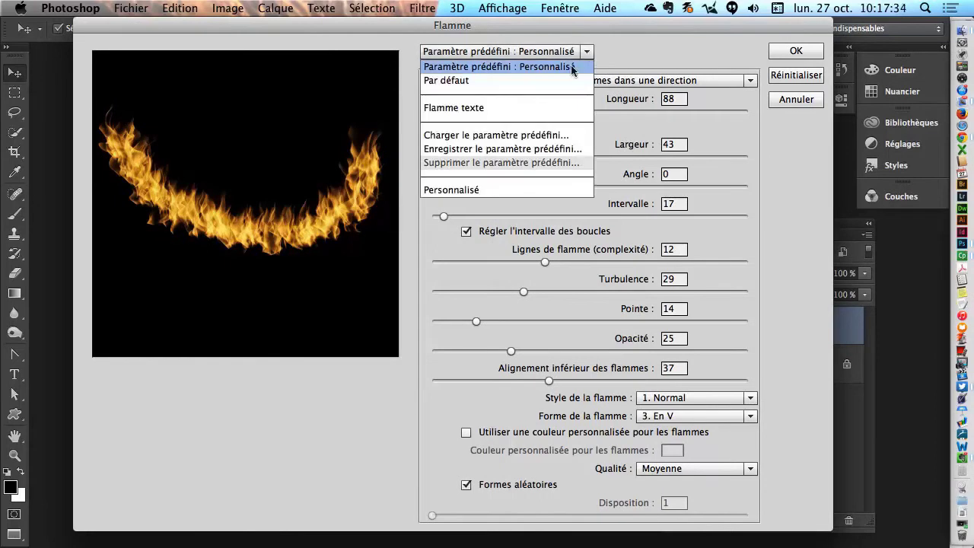
pyautogui.click(462, 80)
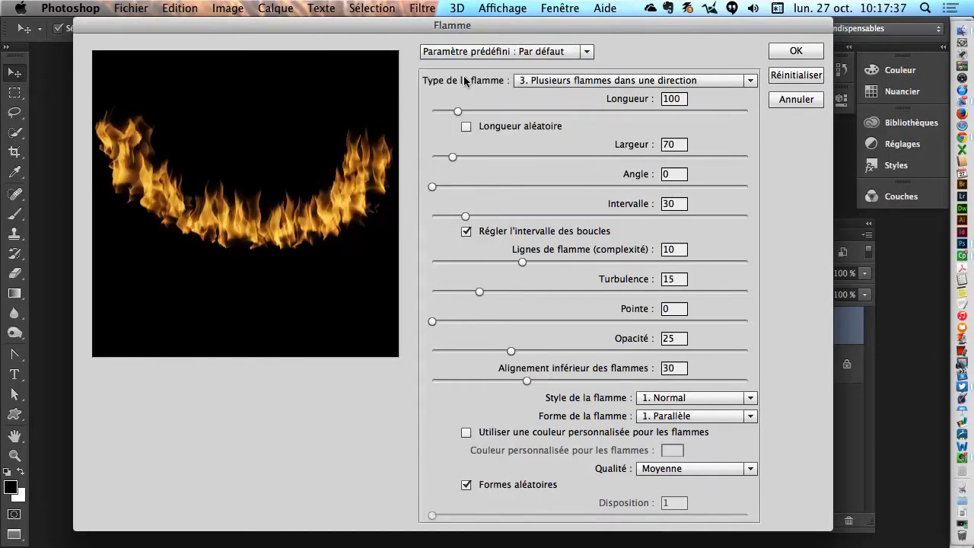
# - Set the flame's Longueur to 244 and Turbulence to 18, and apply the filter
pyautogui.click(603, 81)
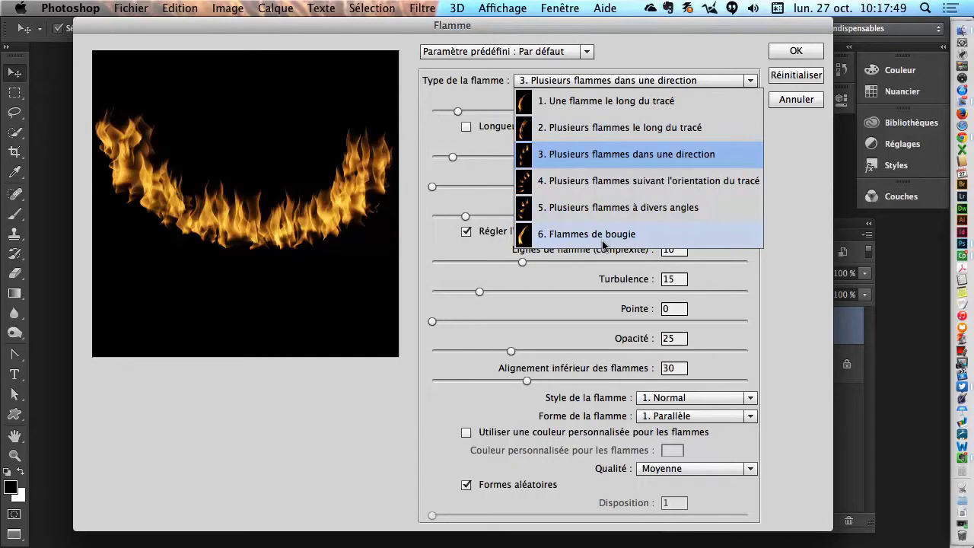
pyautogui.click(793, 309)
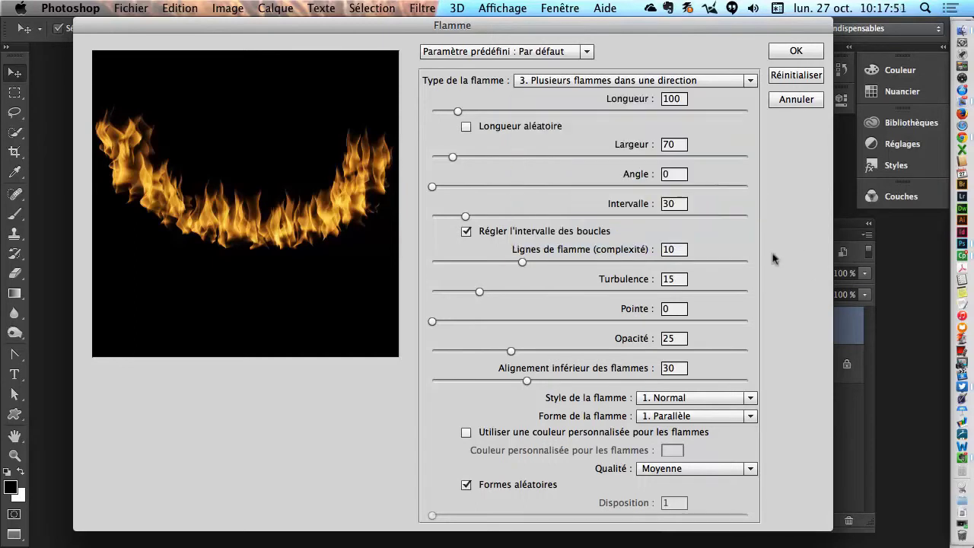
pyautogui.click(505, 110)
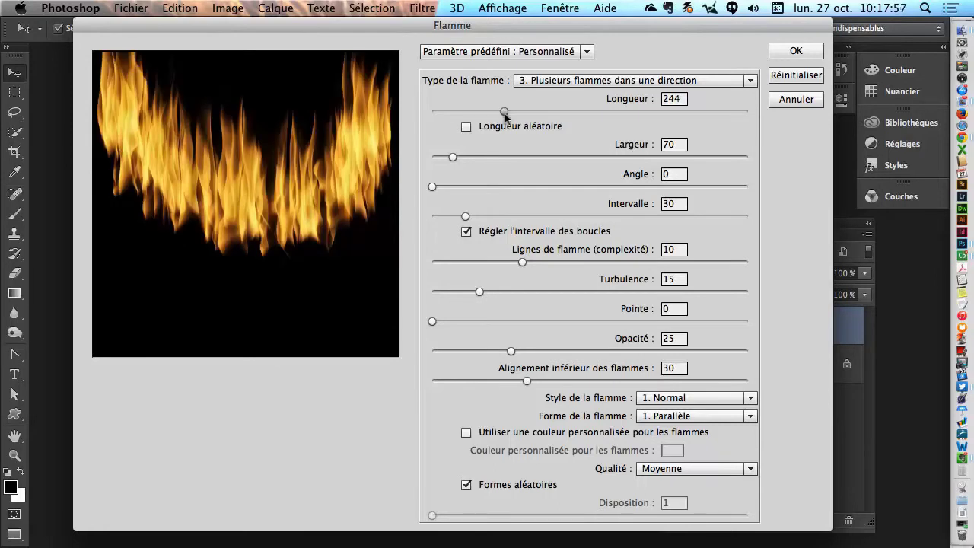
pyautogui.click(570, 289)
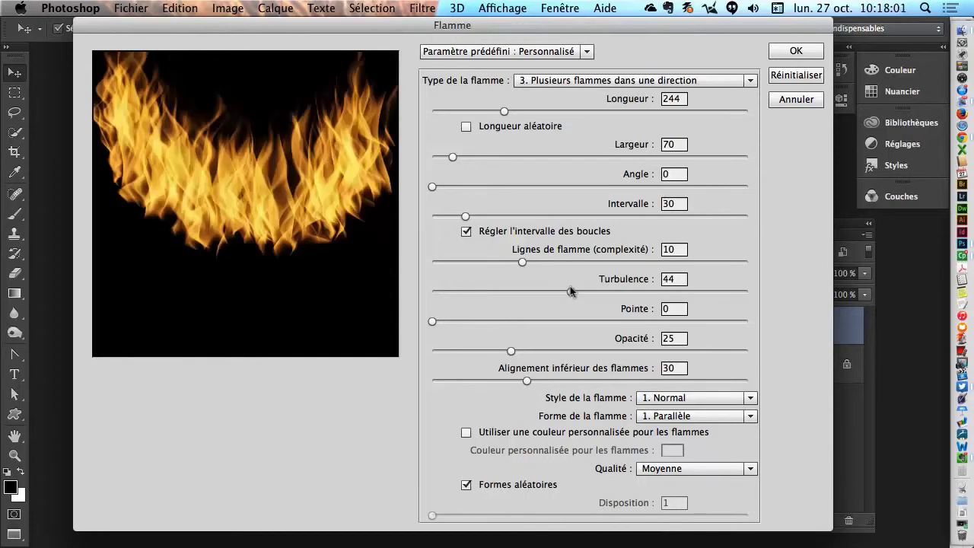
pyautogui.moveTo(570, 290); pyautogui.dragTo(490, 289)
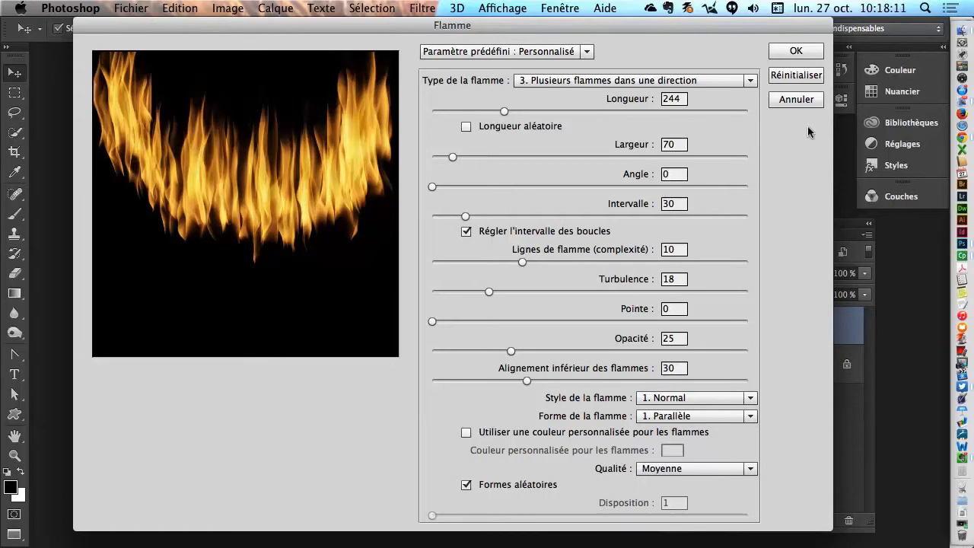
pyautogui.click(808, 49)
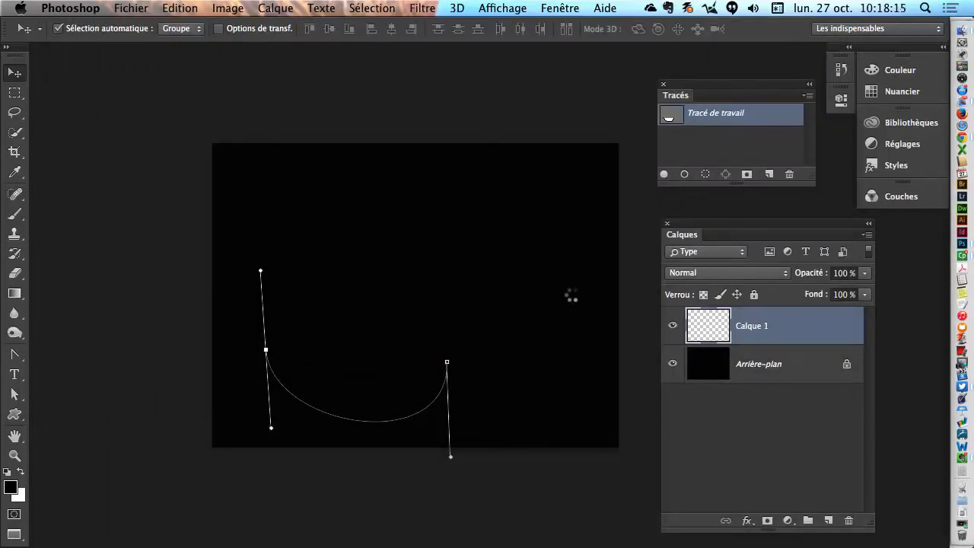
# - Hide the flame layer Calque 1 with its path deselected, and add a new empty layer on top
pyautogui.click(707, 430)
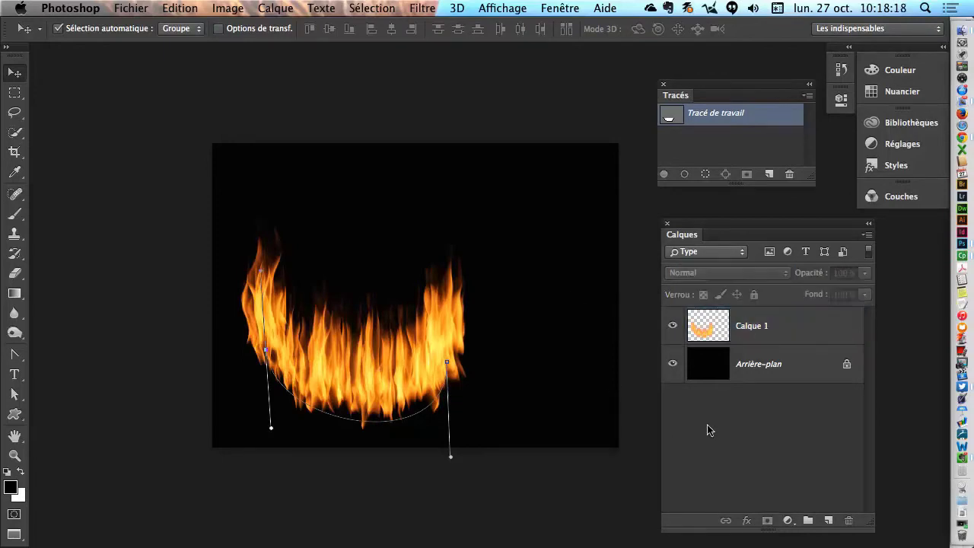
pyautogui.click(731, 146)
pyautogui.click(672, 325)
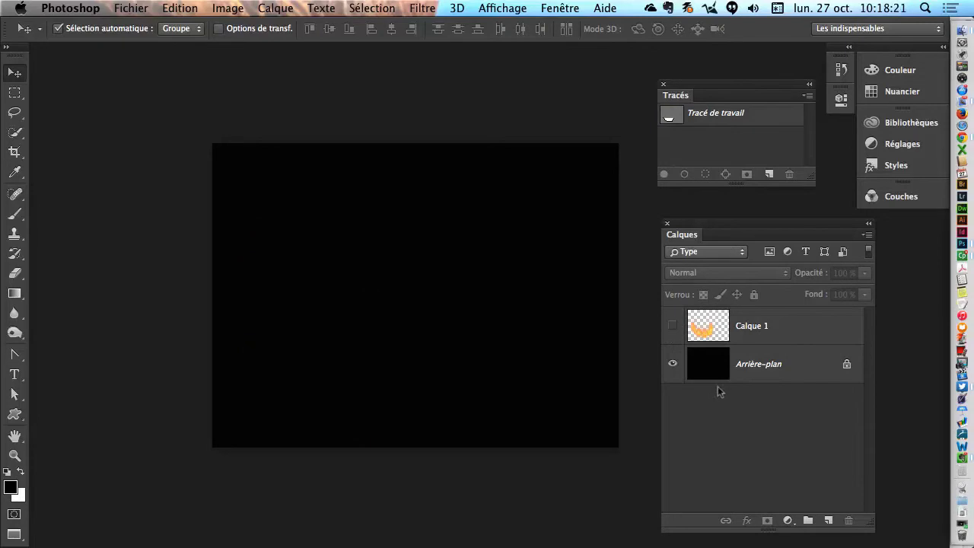
pyautogui.click(829, 520)
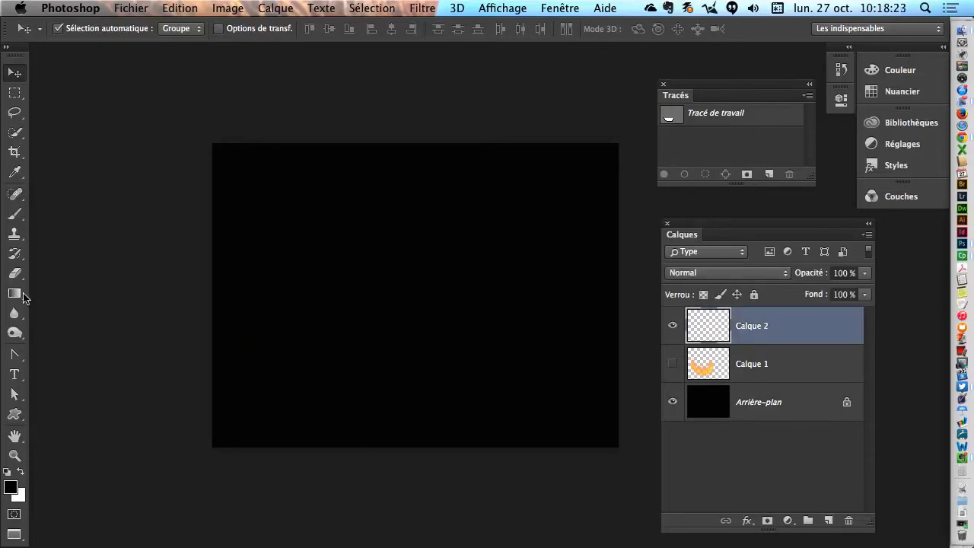
# - Draw a short, slightly wavy vertical path in the lower middle of the canvas with the Pen tool, adjusting the middle anchor's handle
pyautogui.click(14, 354)
pyautogui.rightClick(14, 355)
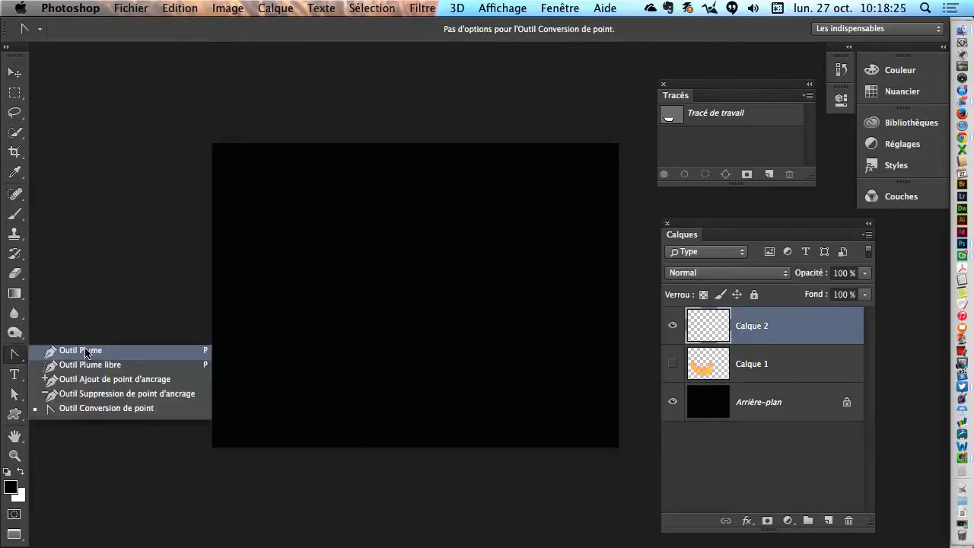
pyautogui.click(76, 353)
pyautogui.moveTo(404, 426); pyautogui.dragTo(396, 380)
pyautogui.moveTo(408, 336); pyautogui.dragTo(401, 284)
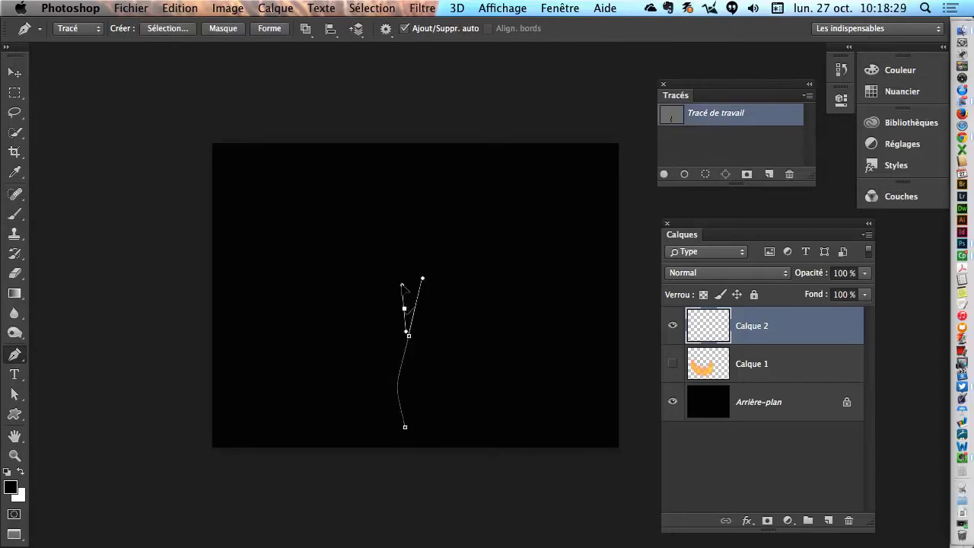
pyautogui.press('super+z')
pyautogui.click(408, 313)
pyautogui.moveTo(422, 279); pyautogui.dragTo(413, 323)
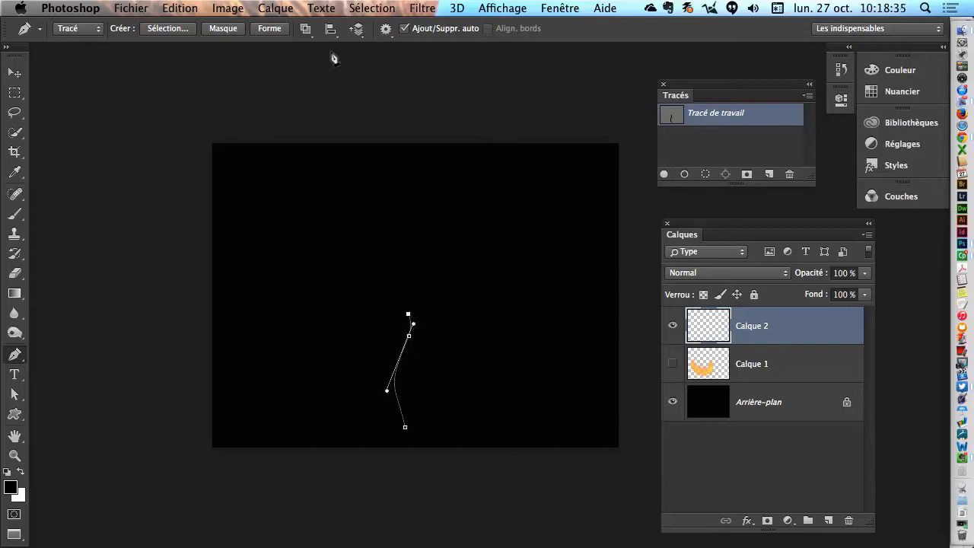
# - Open the Flamme filter for the wavy path, preview the Flammes de bougie type, and set the type to Une flamme le long du tracé
pyautogui.press('super+alt+f')
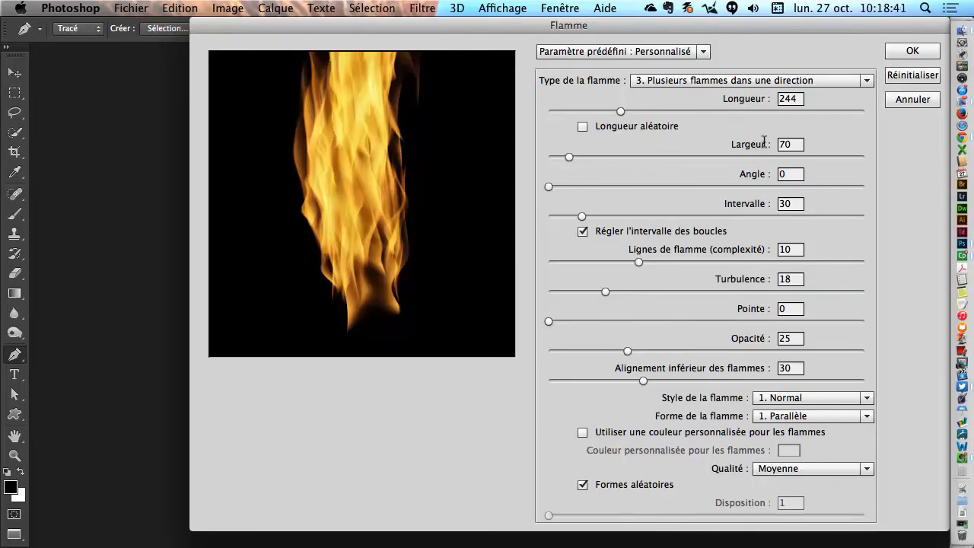
pyautogui.moveTo(620, 111); pyautogui.dragTo(597, 112)
pyautogui.click(674, 82)
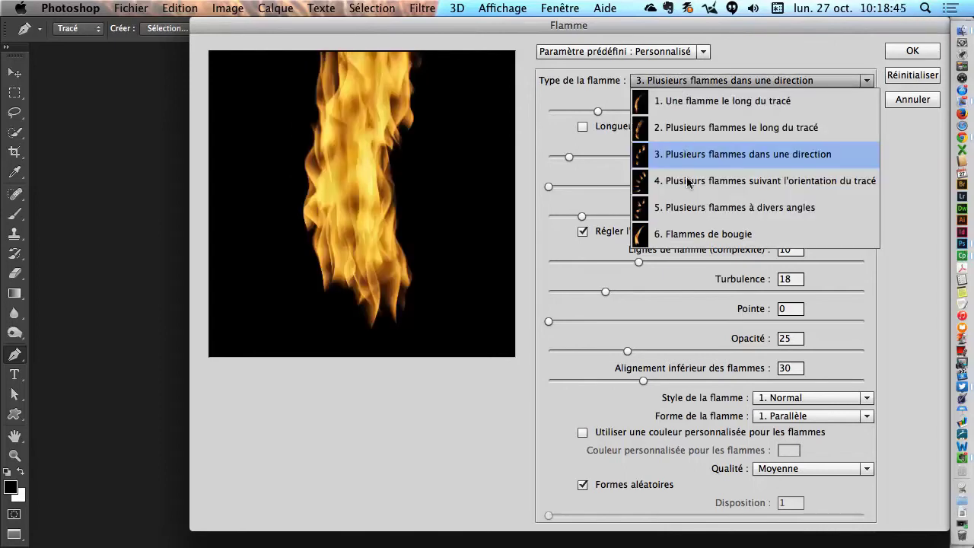
pyautogui.click(688, 236)
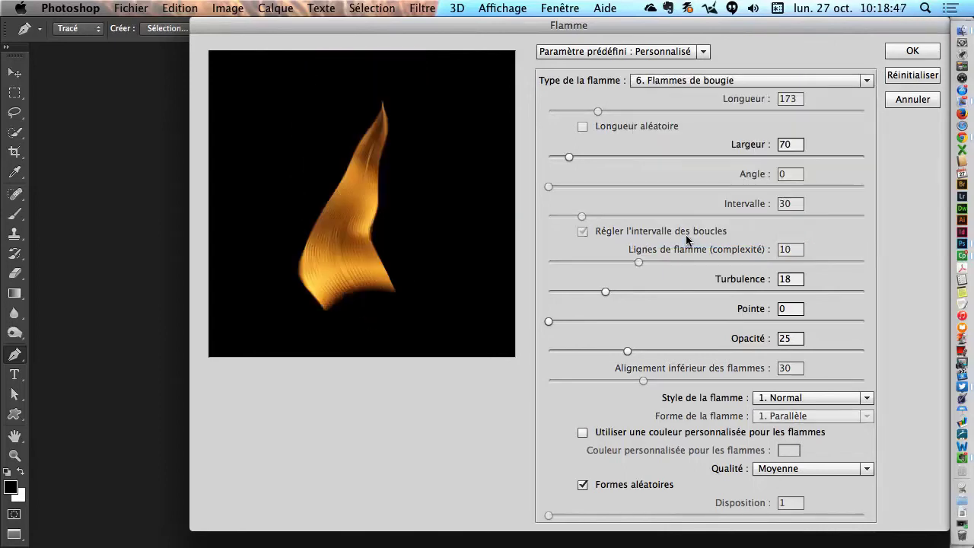
pyautogui.click(746, 81)
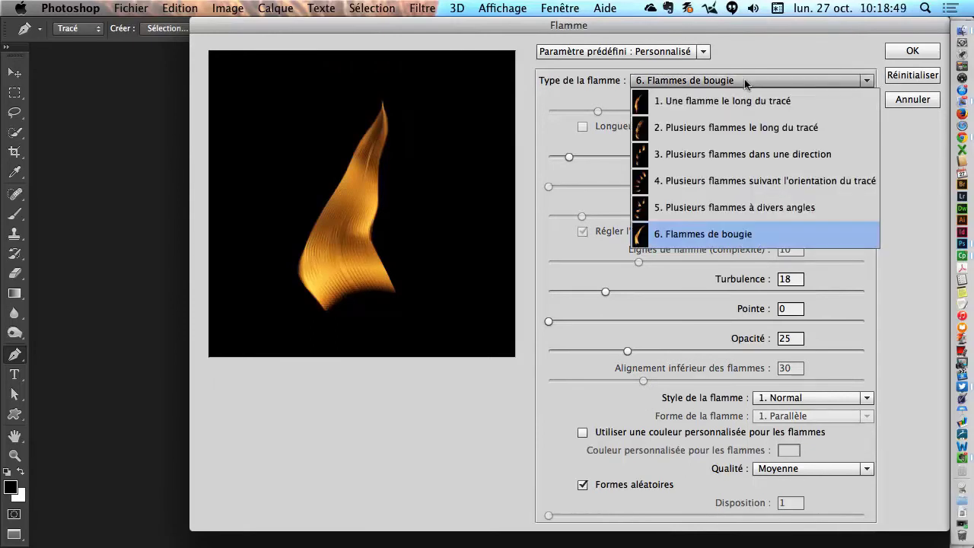
pyautogui.click(744, 106)
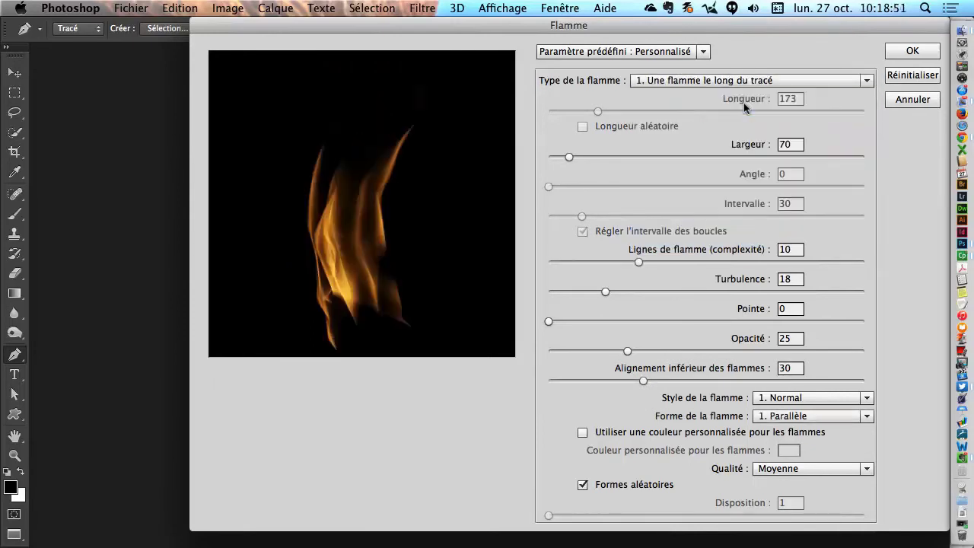
# - Set the flame's Largeur to 41, Turbulence to 7, Lignes de flamme to 4 and Pointe to 9, and apply the filter
pyautogui.click(560, 156)
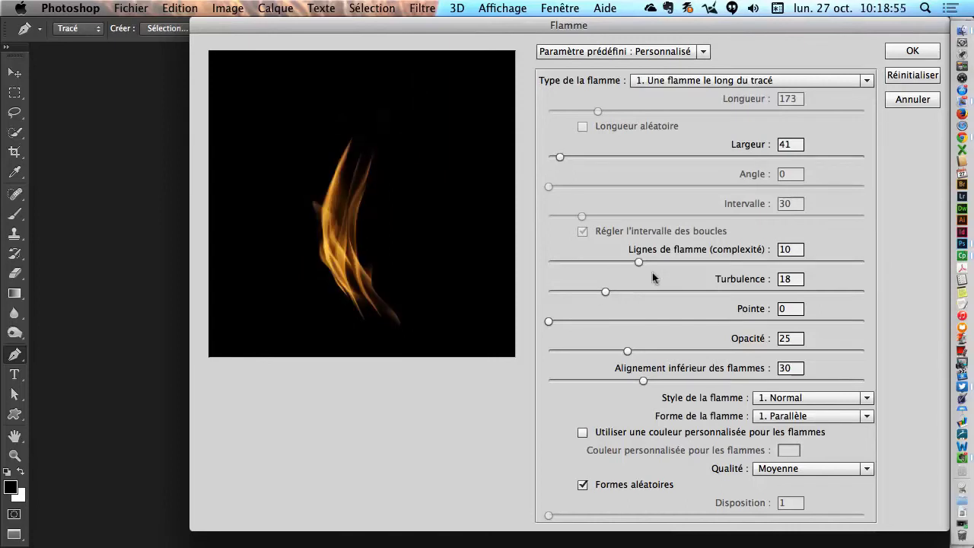
pyautogui.moveTo(579, 294); pyautogui.dragTo(579, 295)
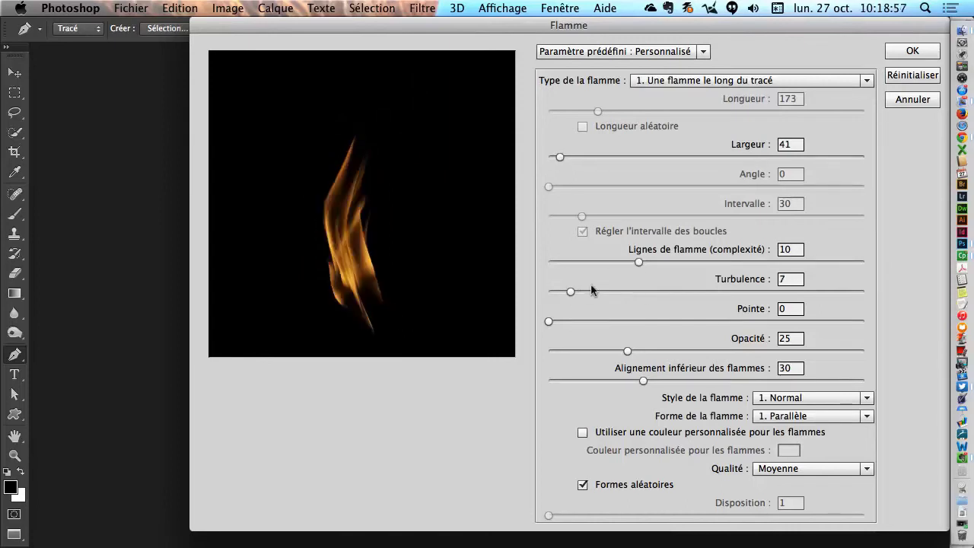
pyautogui.moveTo(636, 261); pyautogui.dragTo(598, 258)
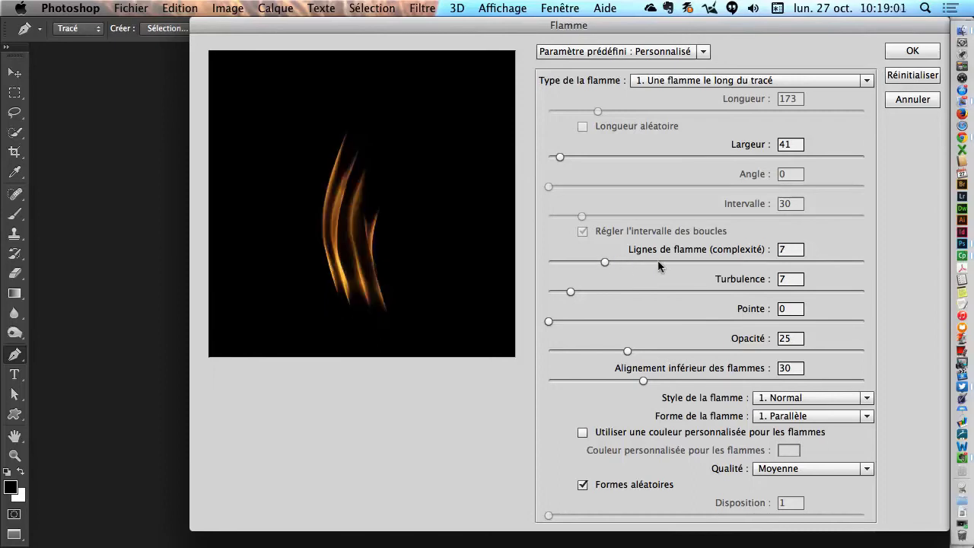
pyautogui.click(578, 263)
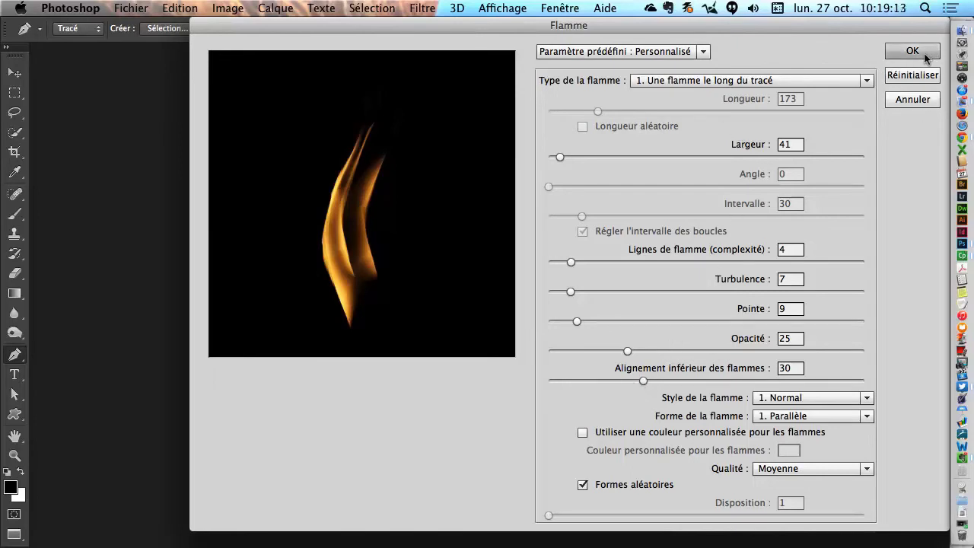
pyautogui.click(913, 99)
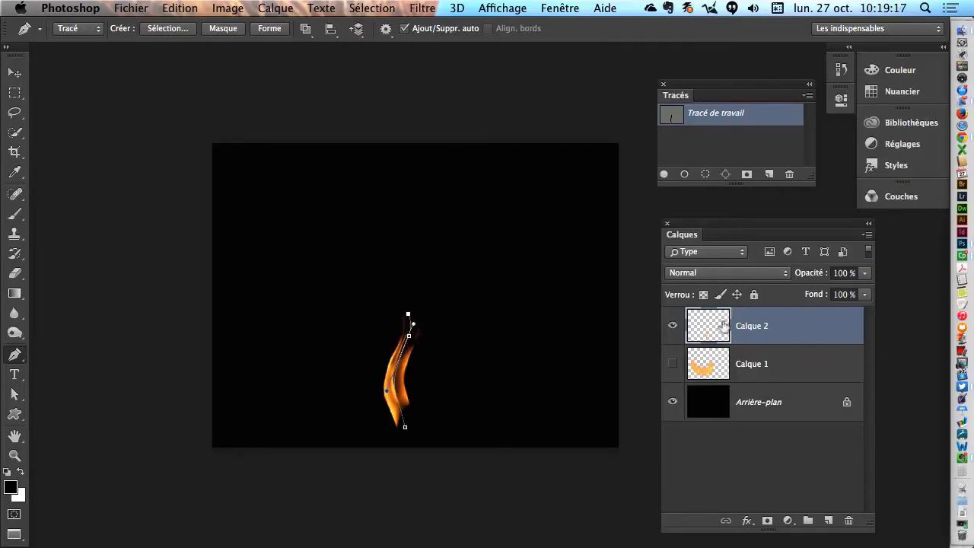
# - Hide the flame layer Calque 2 and switch to Chrome to view the flaming PS lettering example on the Flames page
pyautogui.click(674, 325)
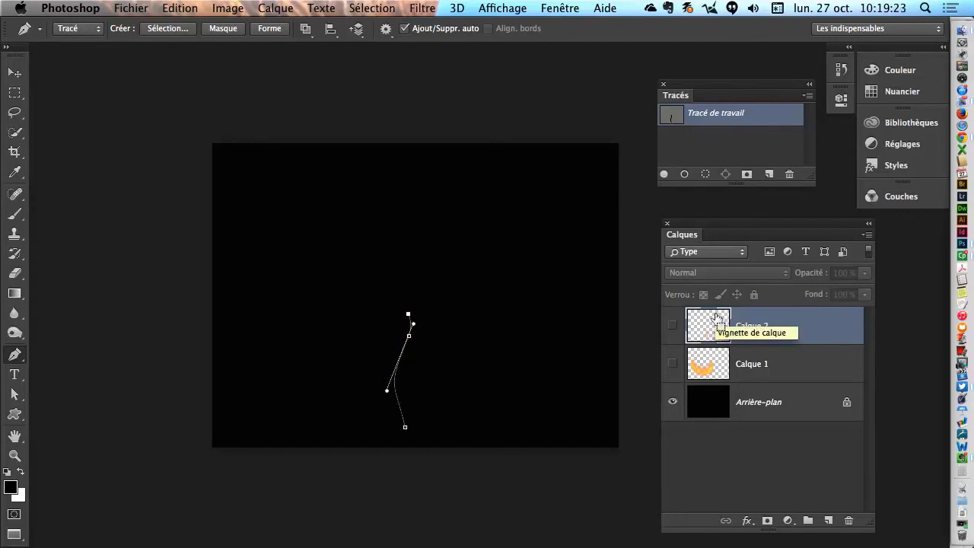
pyautogui.press('super+Tab')
pyautogui.press('super+Tab')
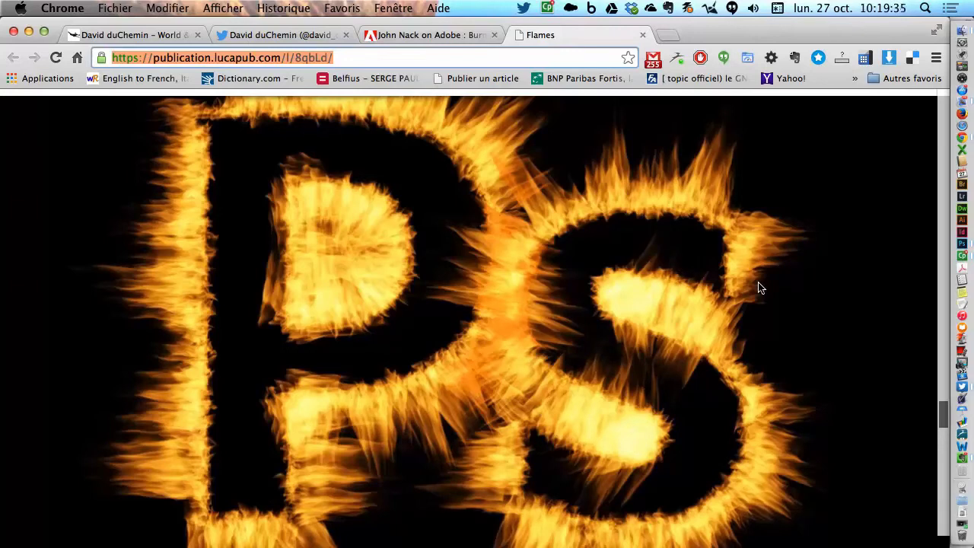
# - Switch back to Photoshop, go to the SP text document, show its text layer, and convert the letter outlines into a work path
pyautogui.press('super+Tab')
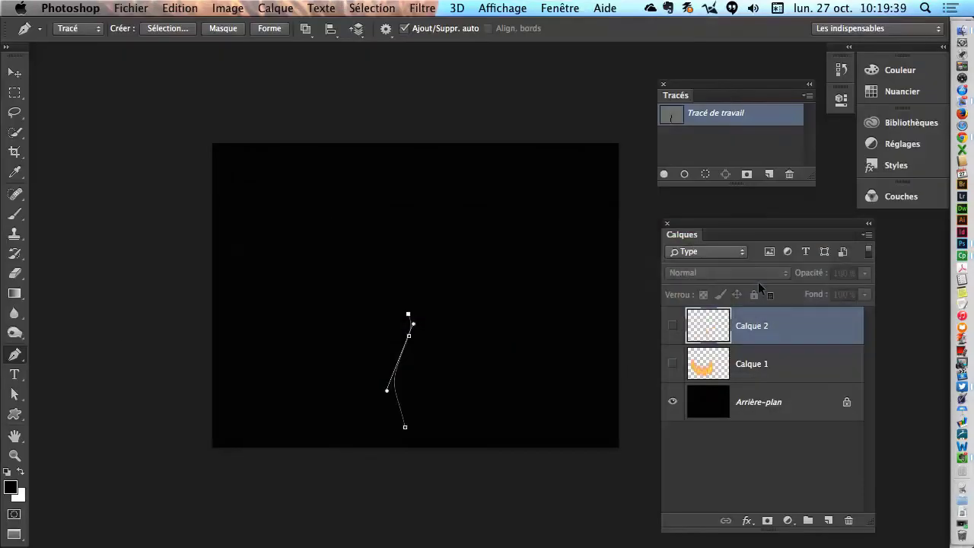
pyautogui.hotkey('ctrl', 'Tab')
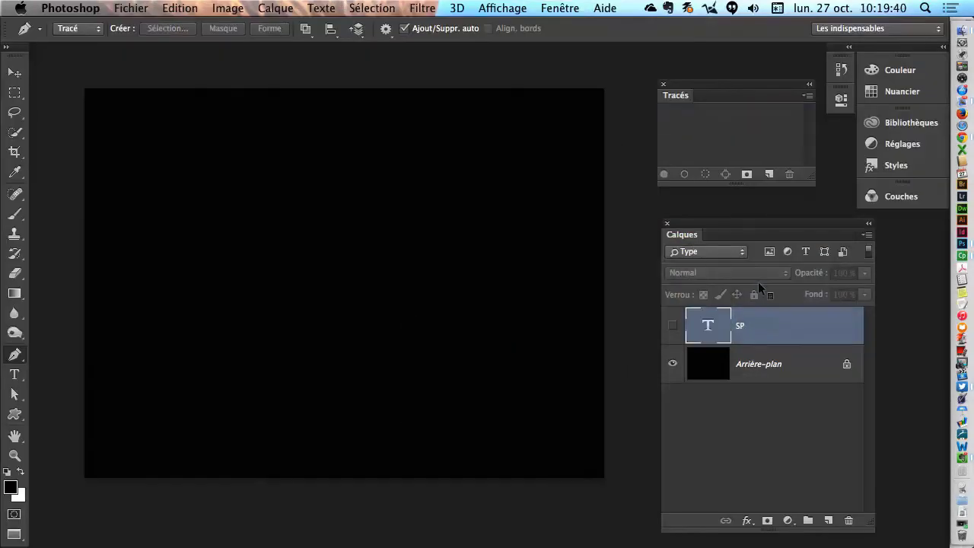
pyautogui.click(671, 327)
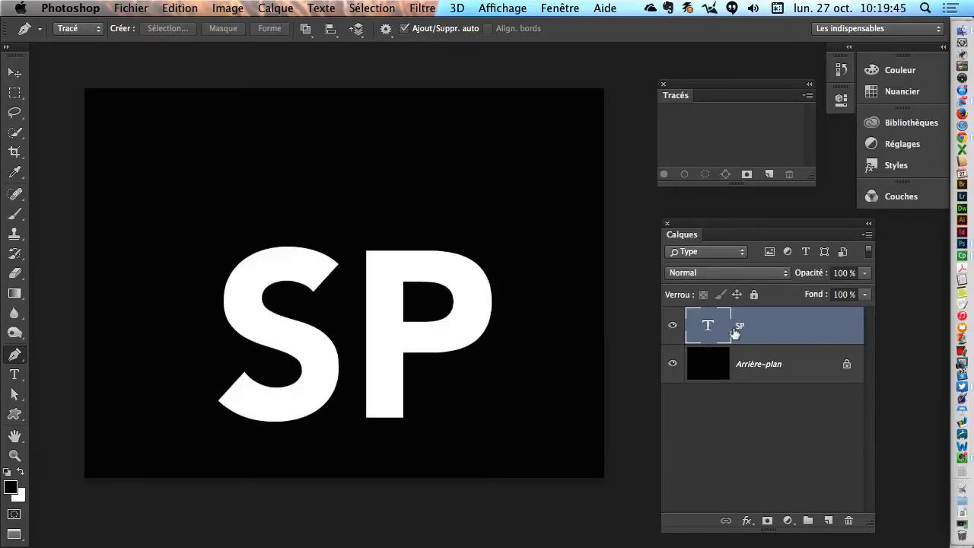
pyautogui.keyDown('super'); pyautogui.click(710, 327); pyautogui.keyUp('super')
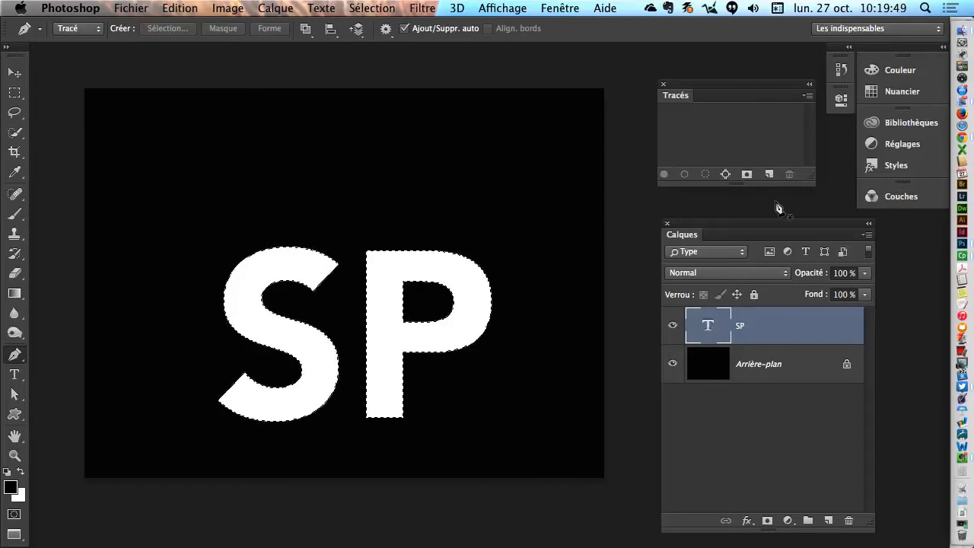
pyautogui.click(725, 174)
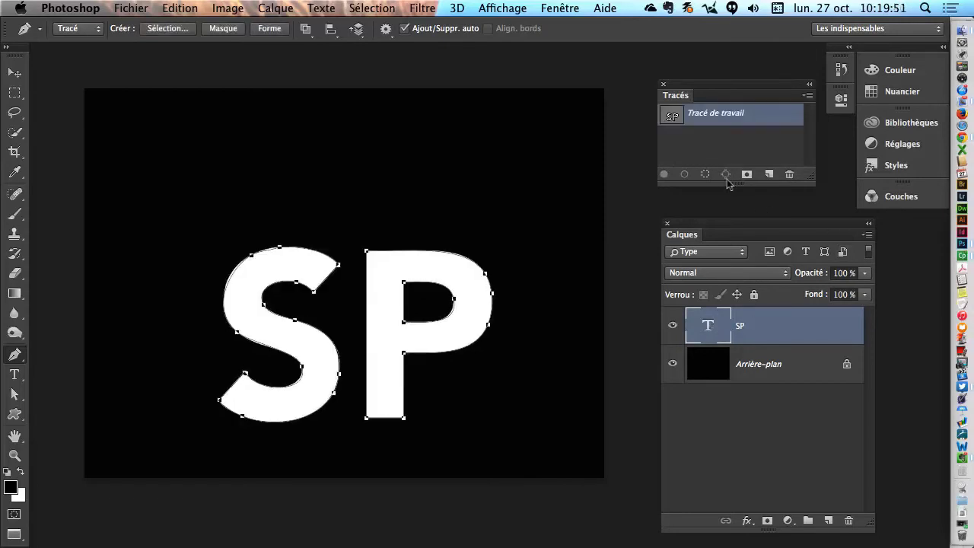
# - Hide the SP text layer and add a new empty layer above it
pyautogui.click(671, 326)
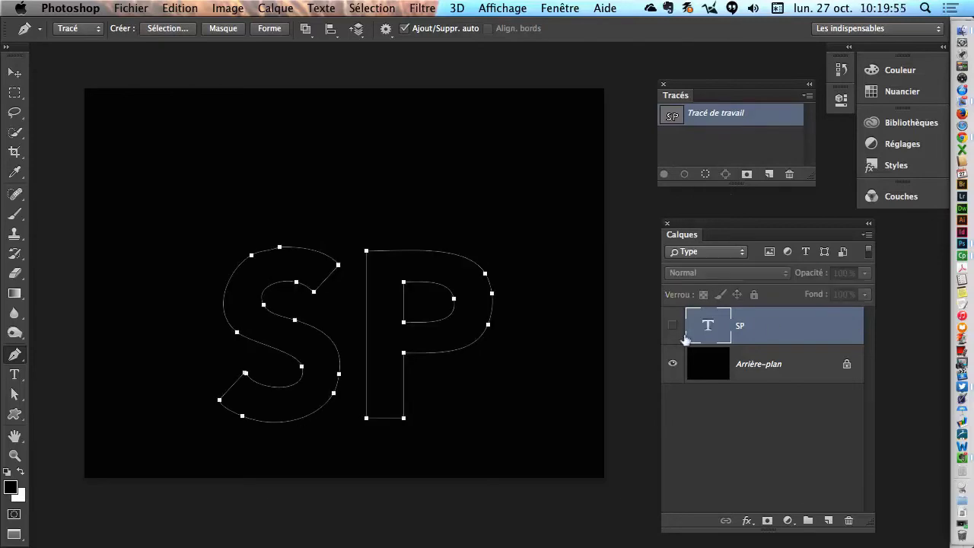
pyautogui.click(827, 520)
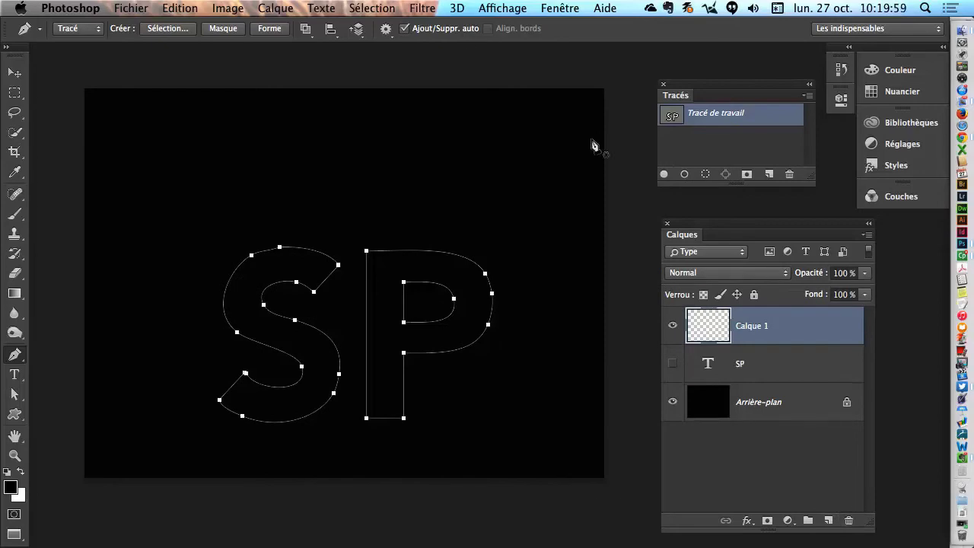
# - Render flames along the SP path using the Flamme filter's Flamme texte preset, and deselect the work path
pyautogui.click(411, 8)
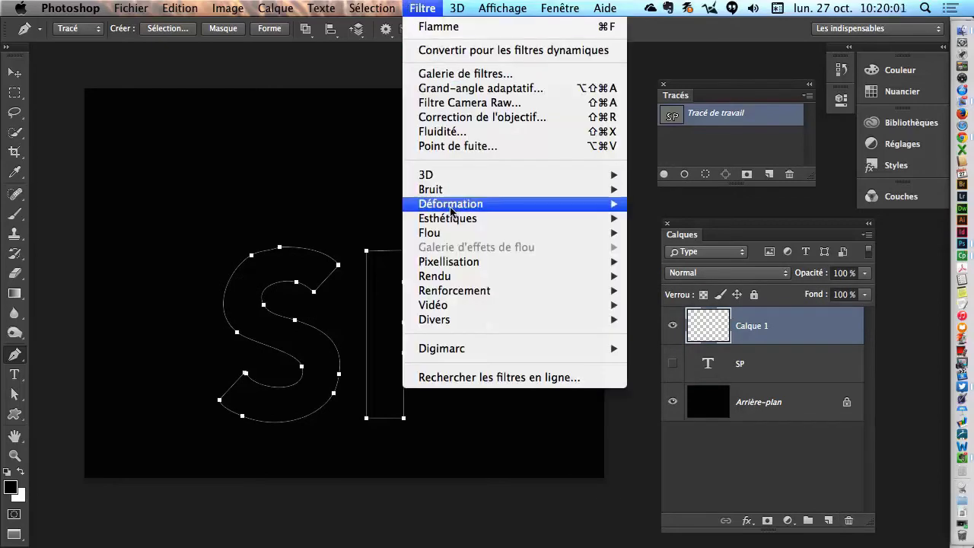
pyautogui.moveTo(450, 294)
pyautogui.moveTo(453, 277)
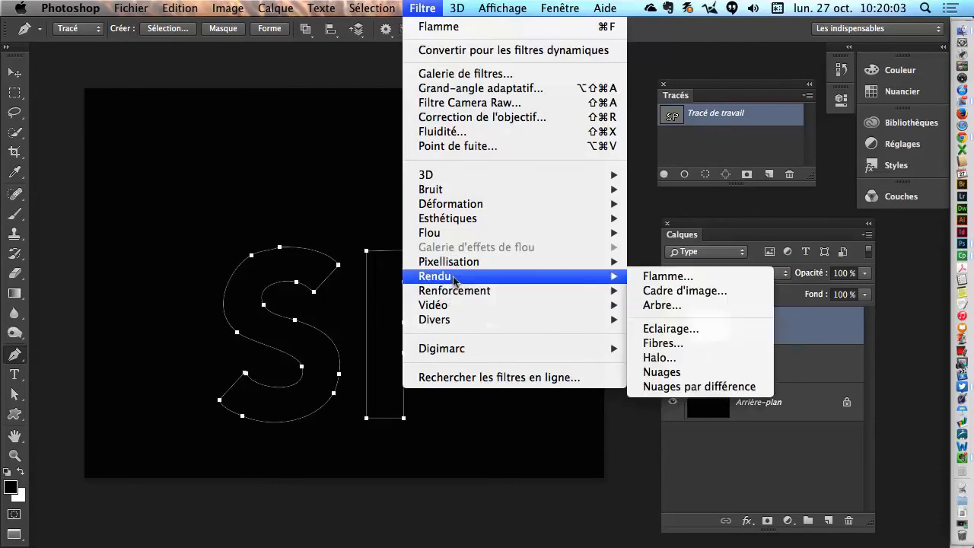
pyautogui.click(694, 274)
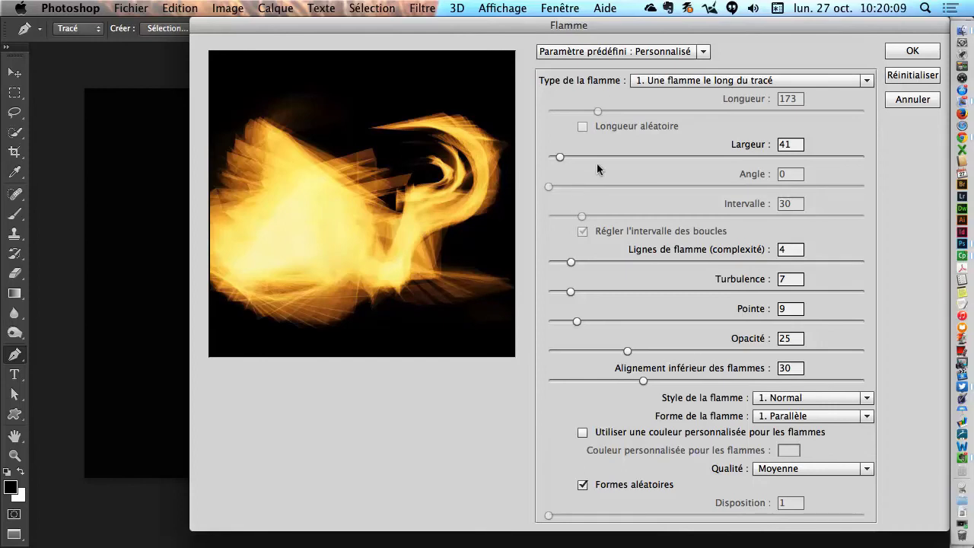
pyautogui.click(647, 51)
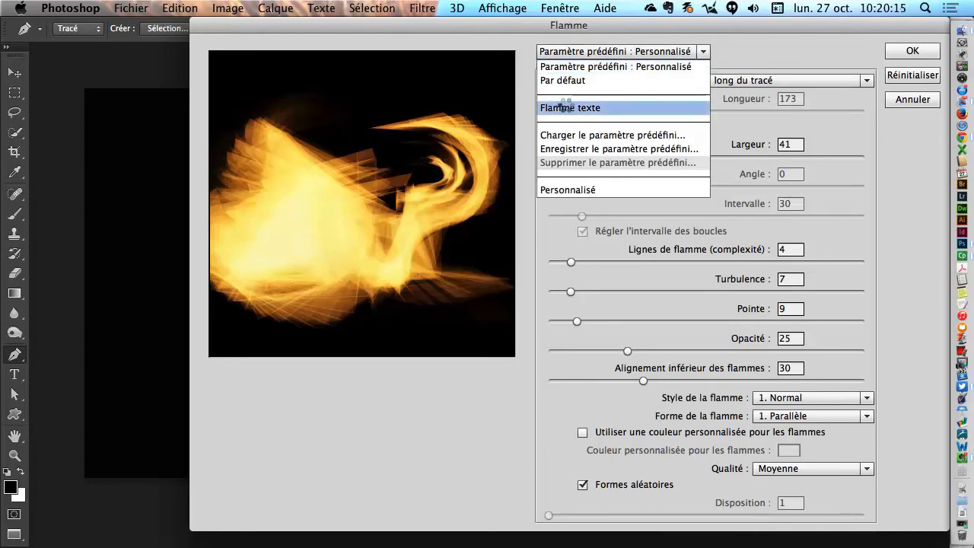
pyautogui.click(566, 109)
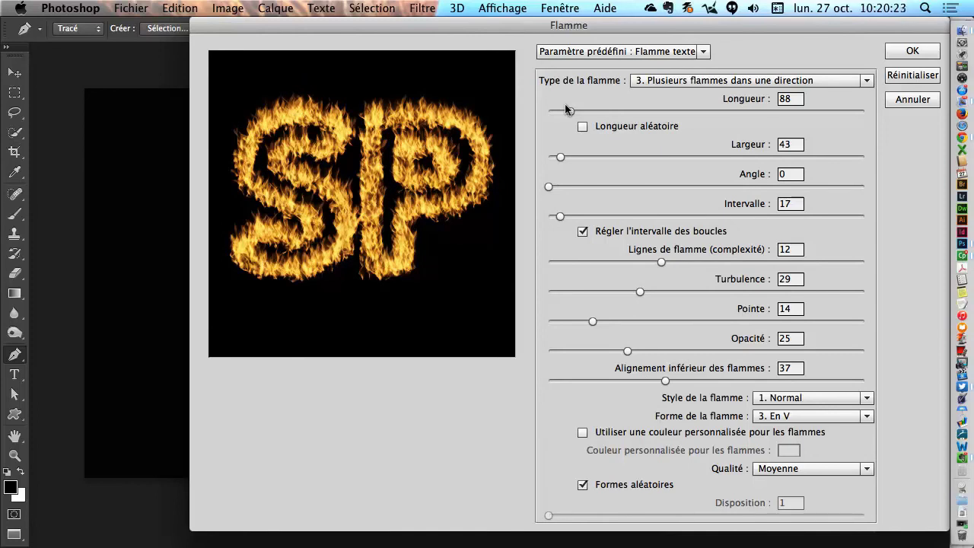
pyautogui.click(922, 51)
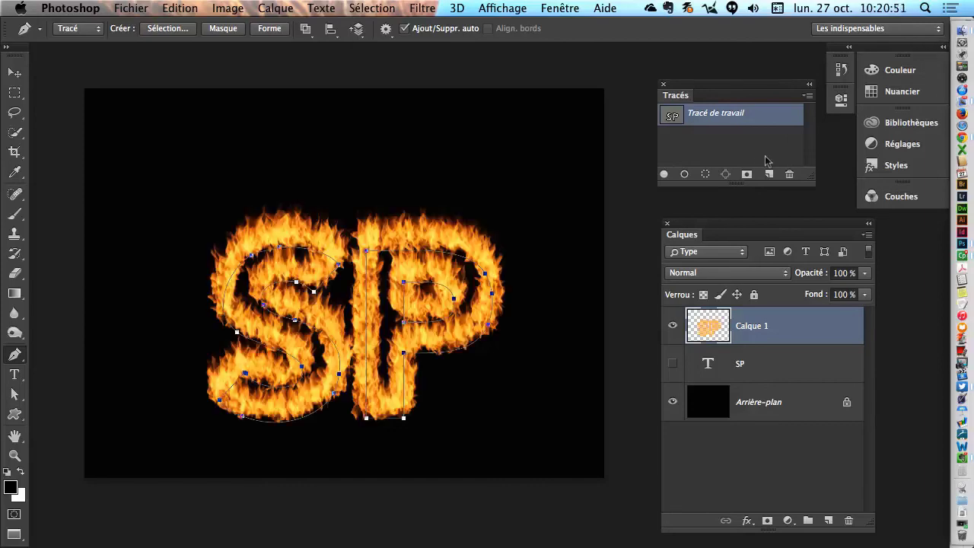
pyautogui.click(737, 143)
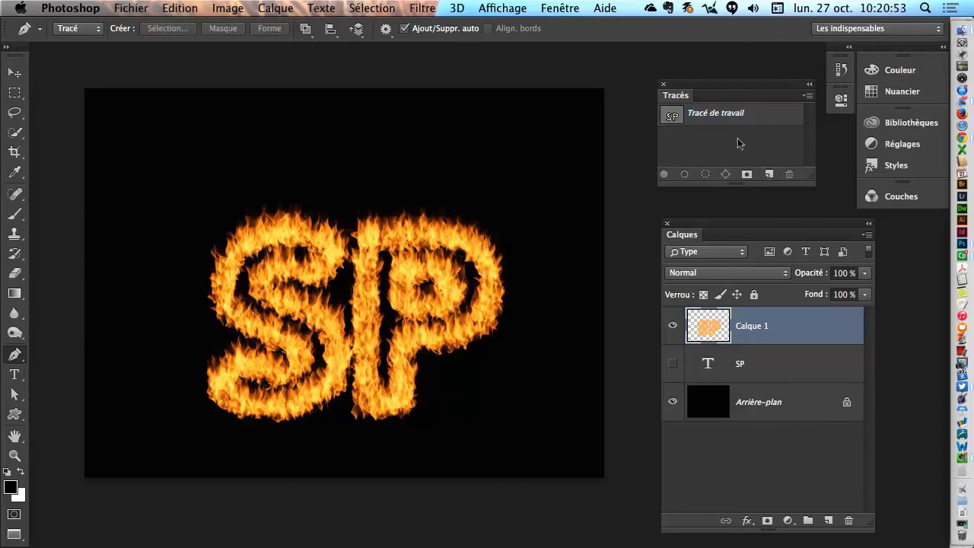